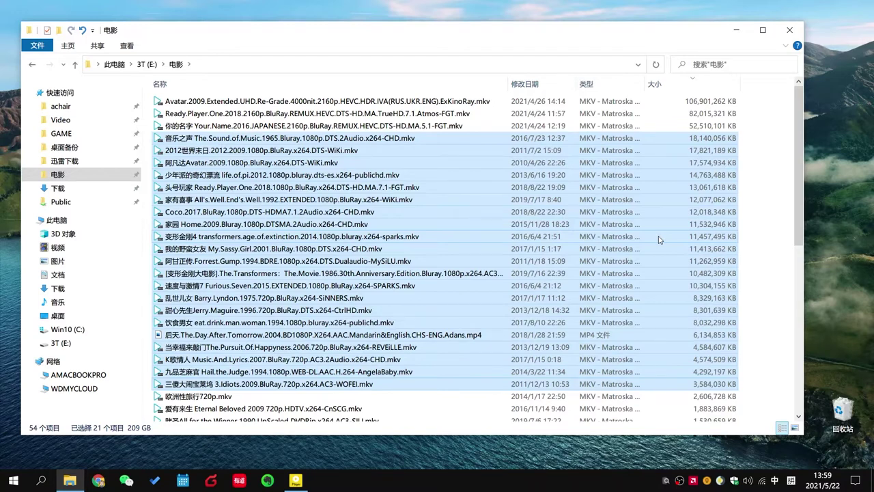
Select the three 2160p movies, Your Name, Ready Player One and Avatar Extended, to check their combined size
click(415, 127)
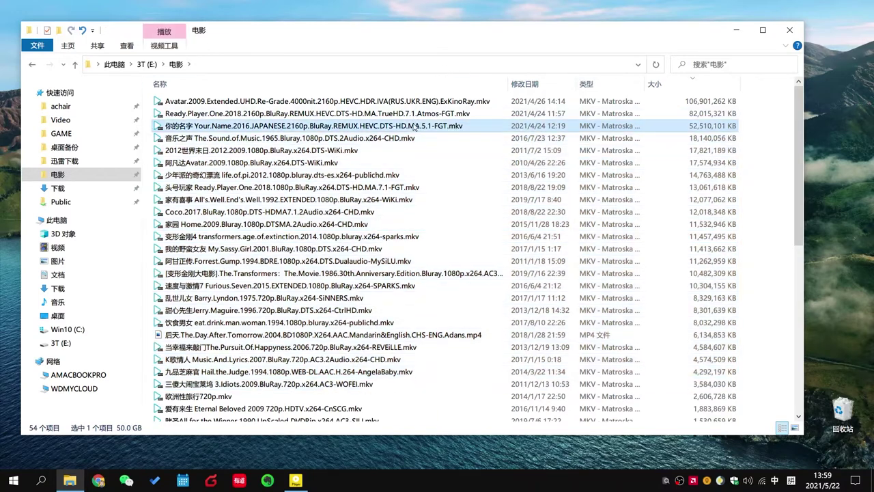
key(shift+Up)
key(shift+Up)
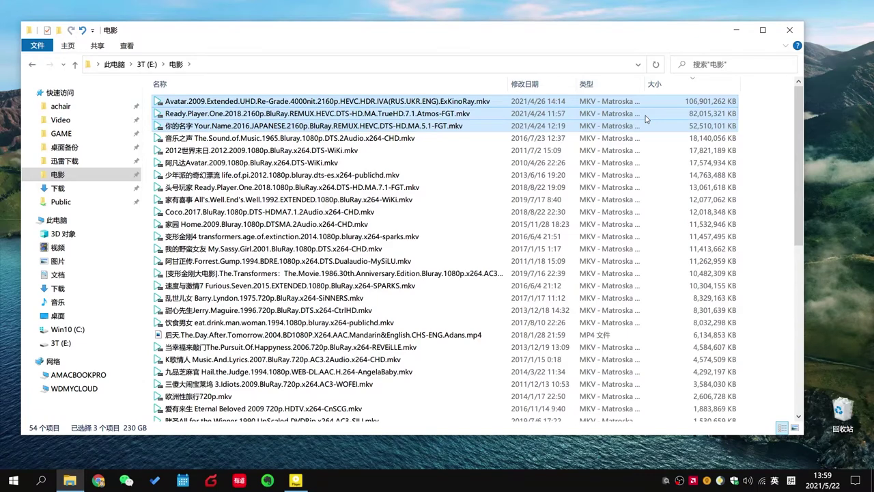
click(736, 31)
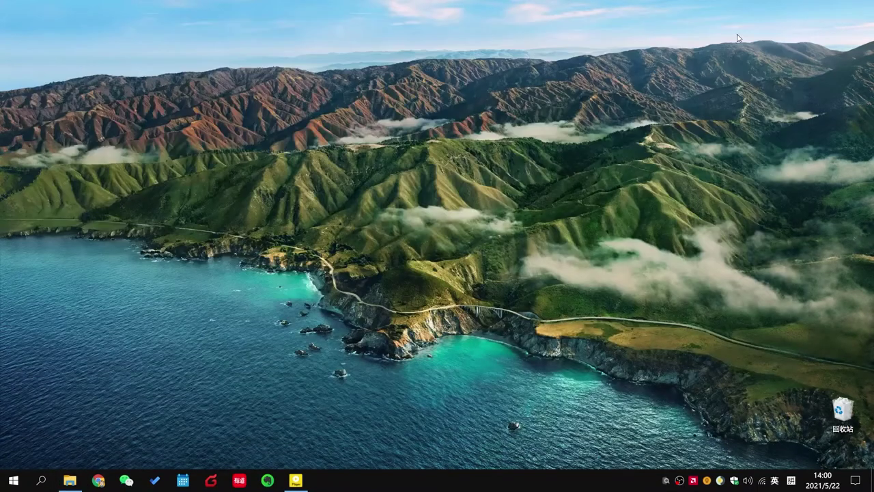
View the computer's device specifications on the Windows About page and return to the desktop
key(super+Pause)
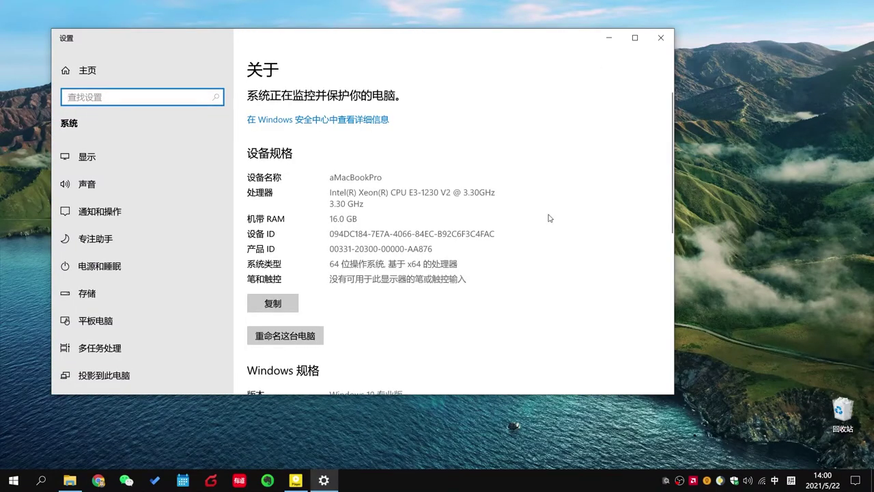
click(610, 38)
right_click(235, 106)
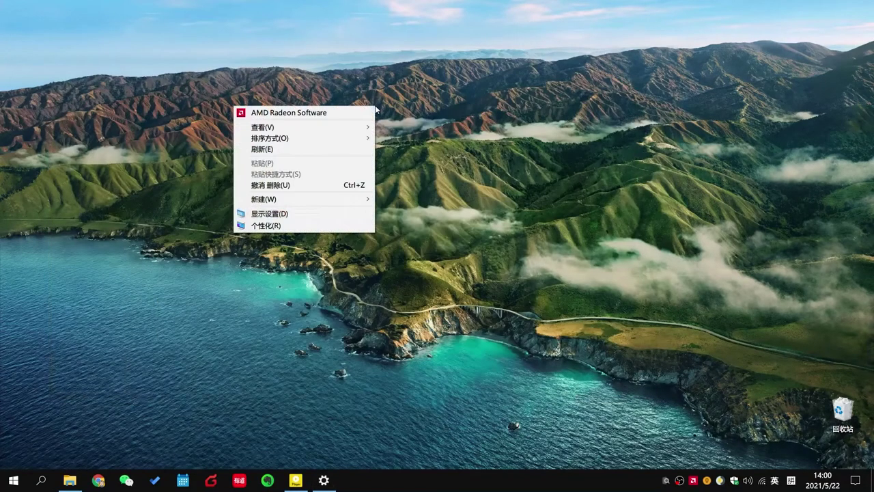
click(329, 231)
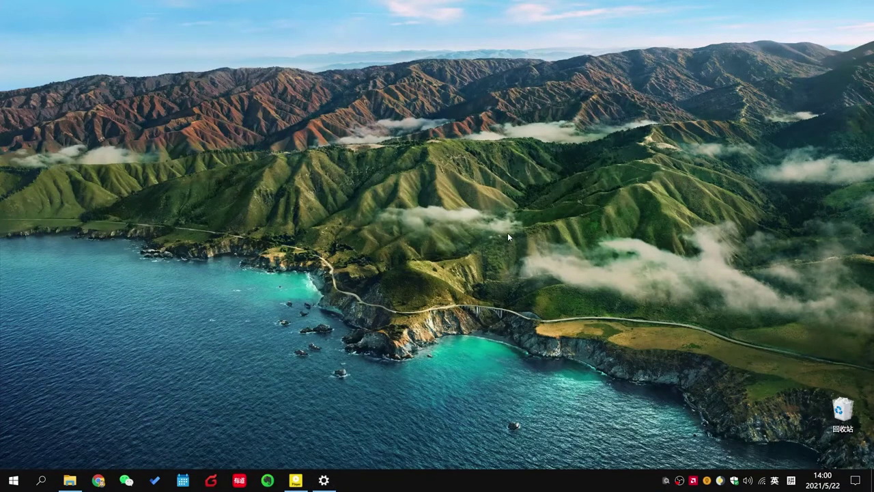
Review the CPU, GPU and memory performance details in Task Manager
key(ctrl+shift+Escape)
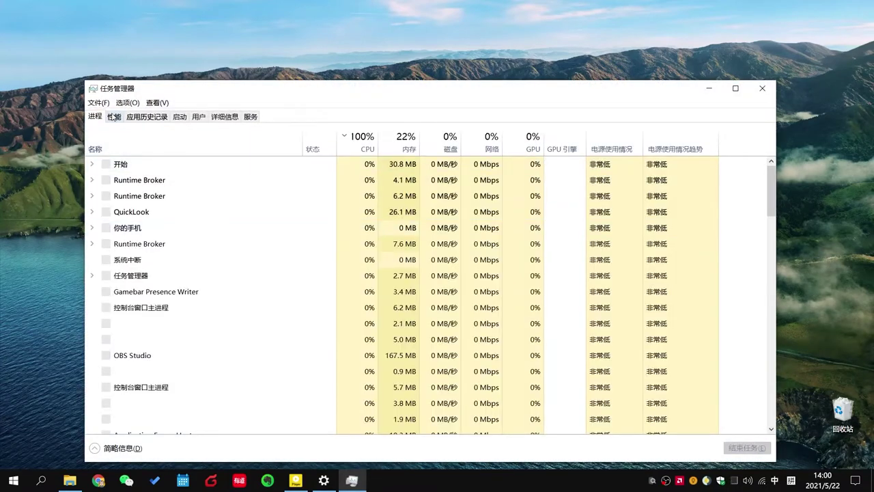
click(113, 117)
drag(418, 90, 438, 64)
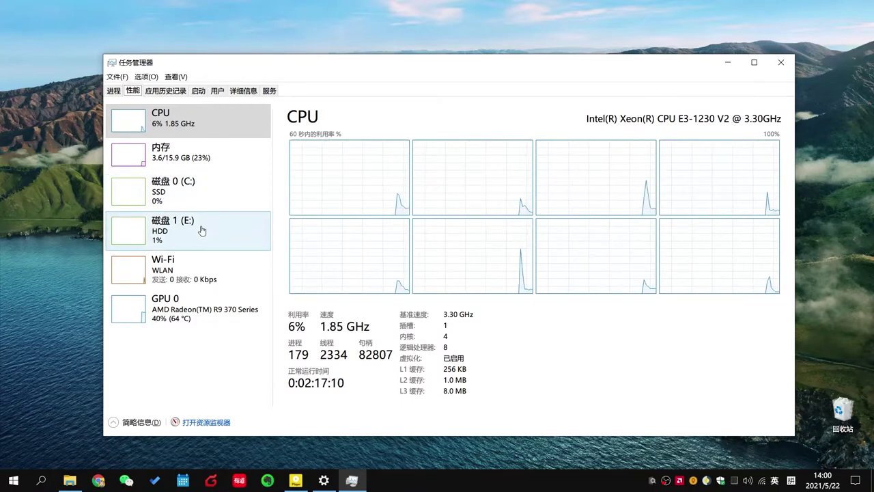
click(196, 316)
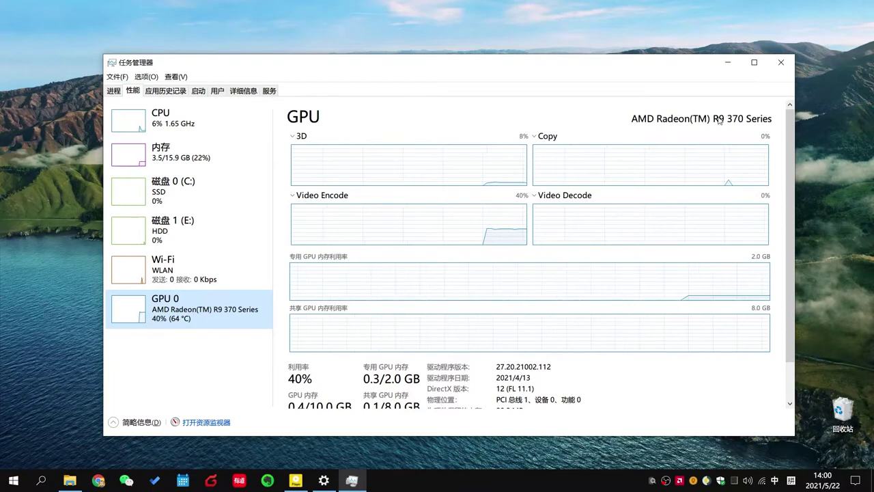
click(205, 156)
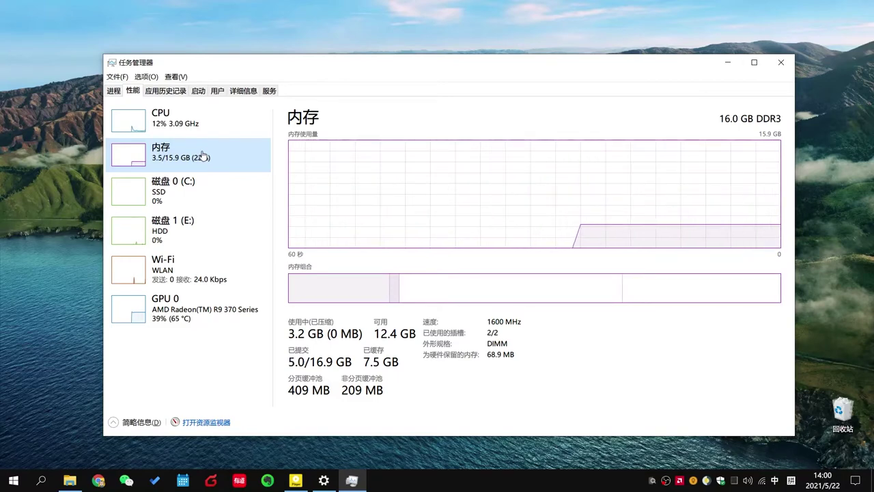
key(super+d)
Switch to PotPlayer, open its preferences at the global filter priority page (全局滤镜优先权) and inspect the LAV Splitter entry
click(296, 480)
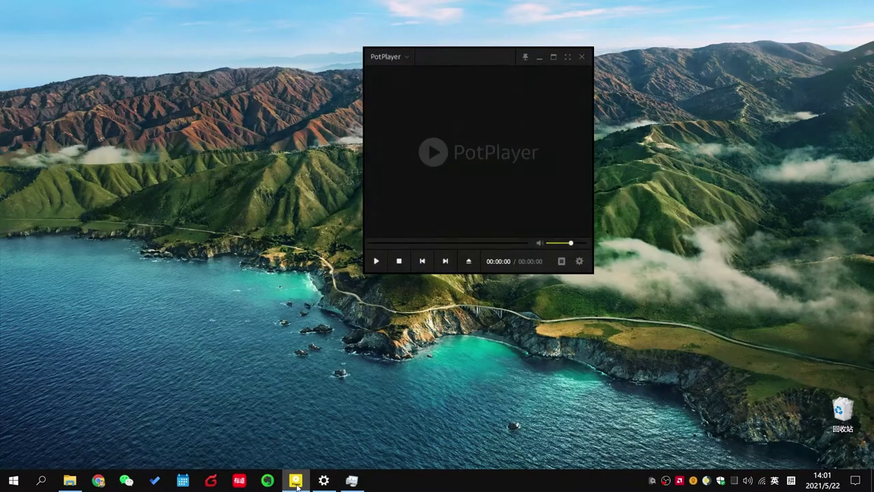
right_click(455, 121)
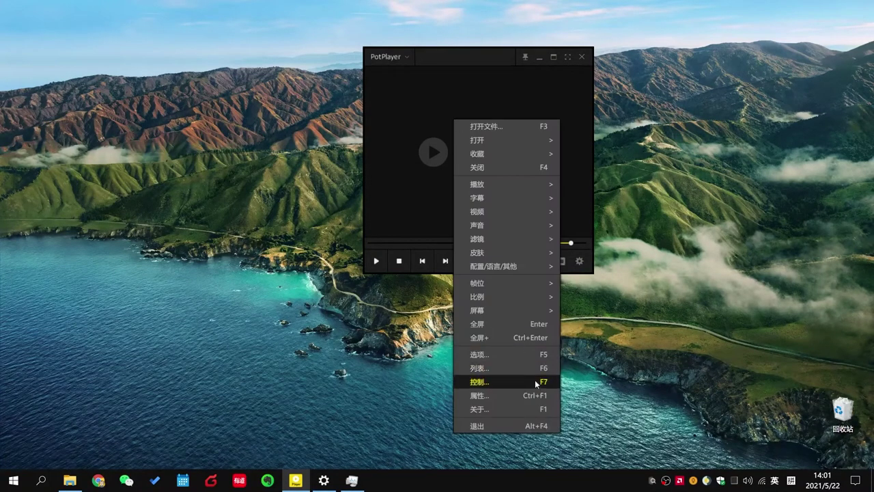
click(526, 413)
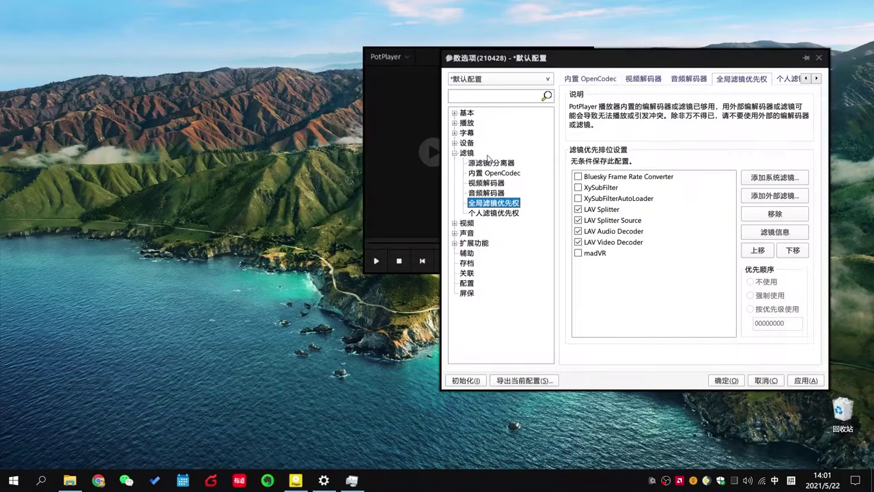
click(605, 212)
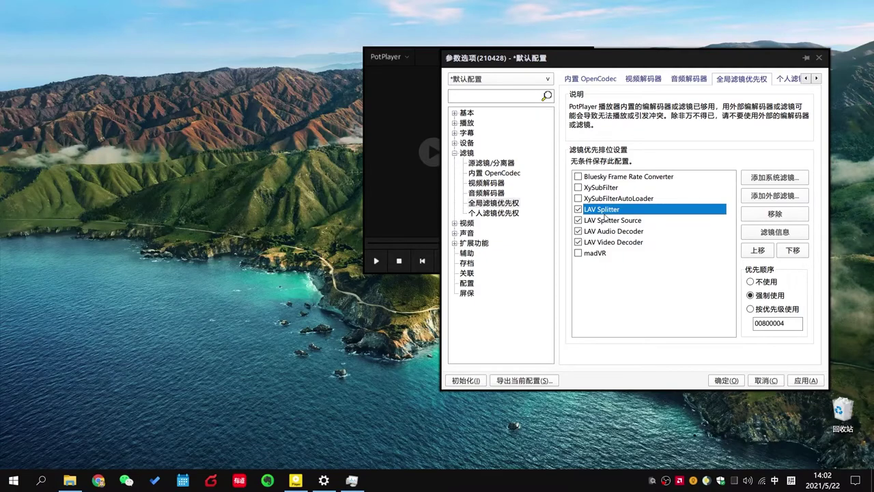
In File Explorer, look at the Inception 2160p movie in the 迅雷下载 folder and return to the 电影 folder
click(70, 481)
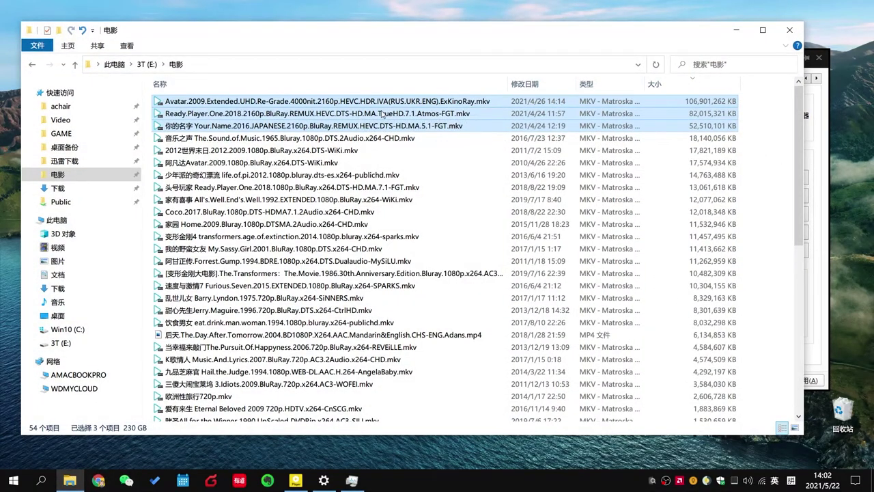
click(80, 161)
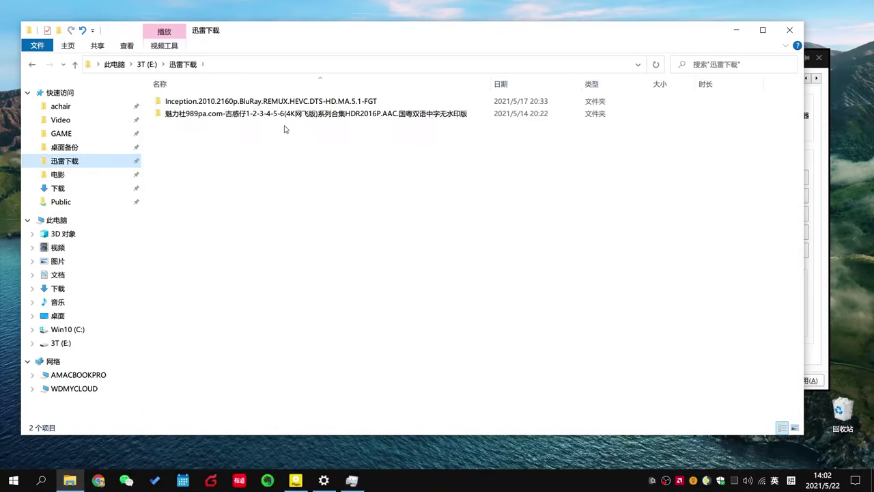
double_click(277, 102)
click(194, 126)
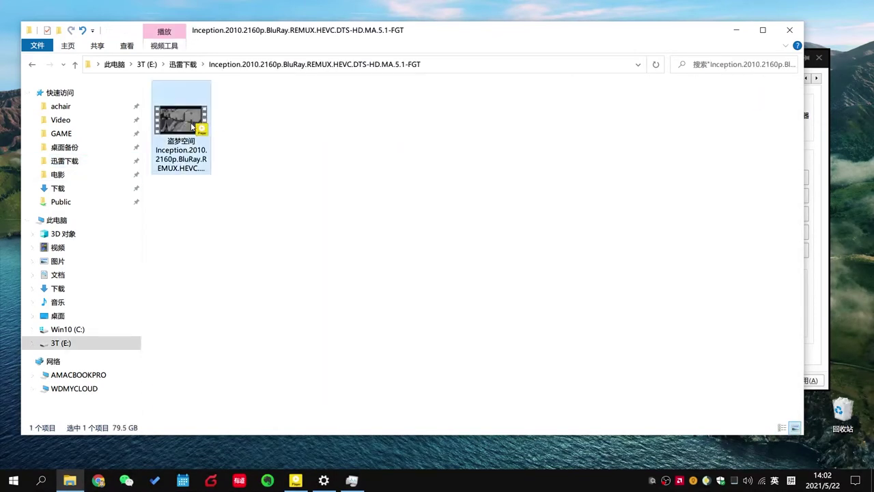
click(32, 65)
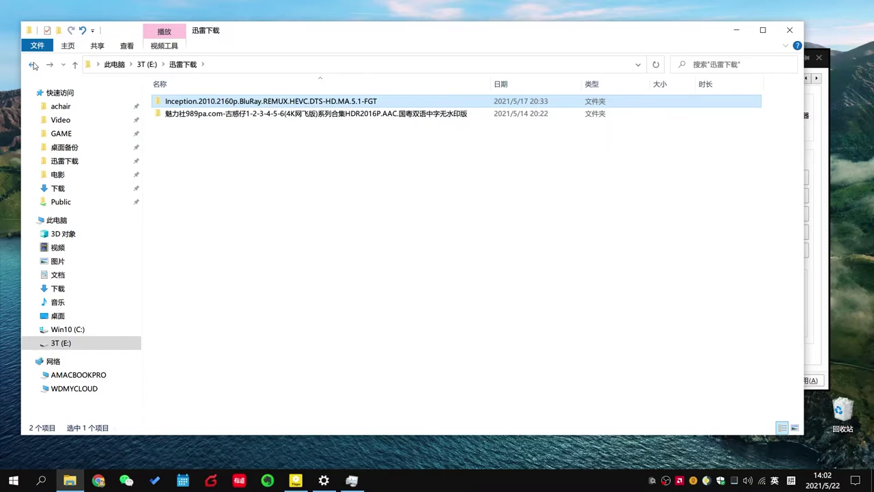
click(33, 65)
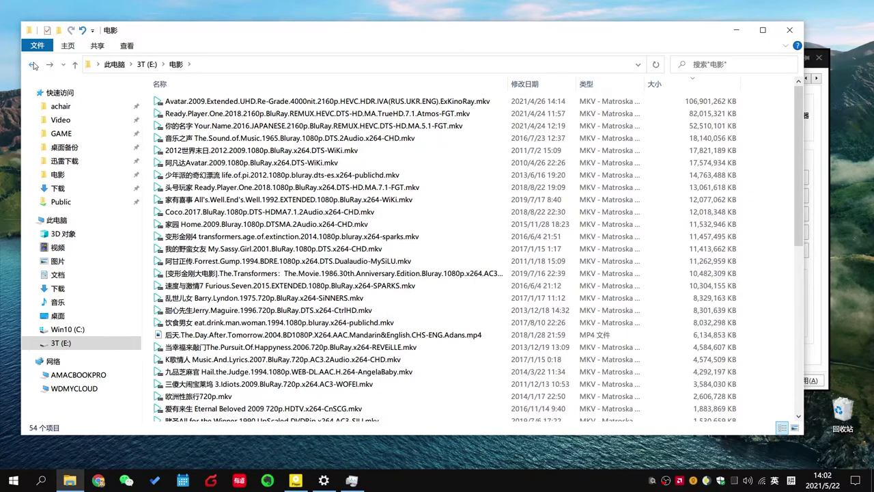
click(735, 31)
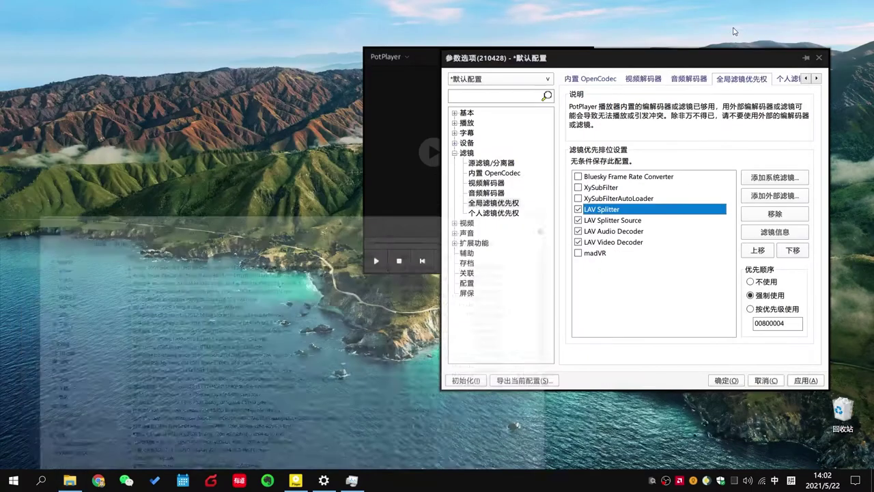
Switch to Task Manager and compare the GPU and CPU usage graphs
click(351, 481)
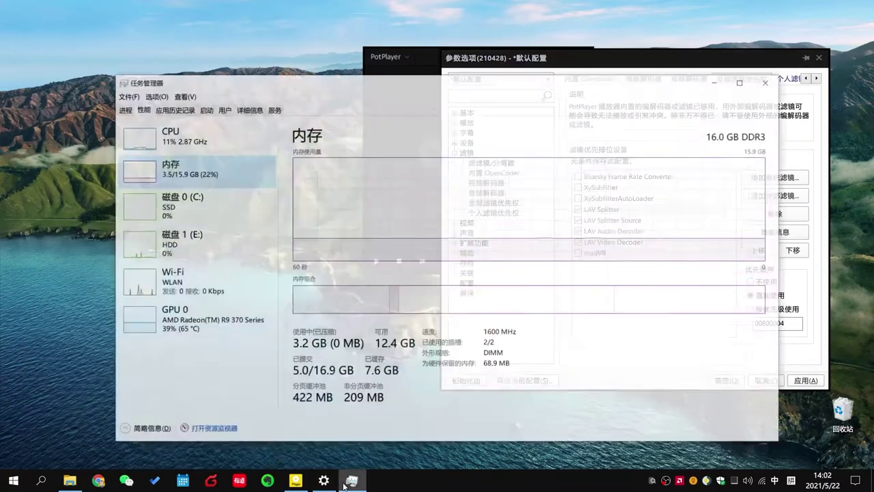
click(170, 305)
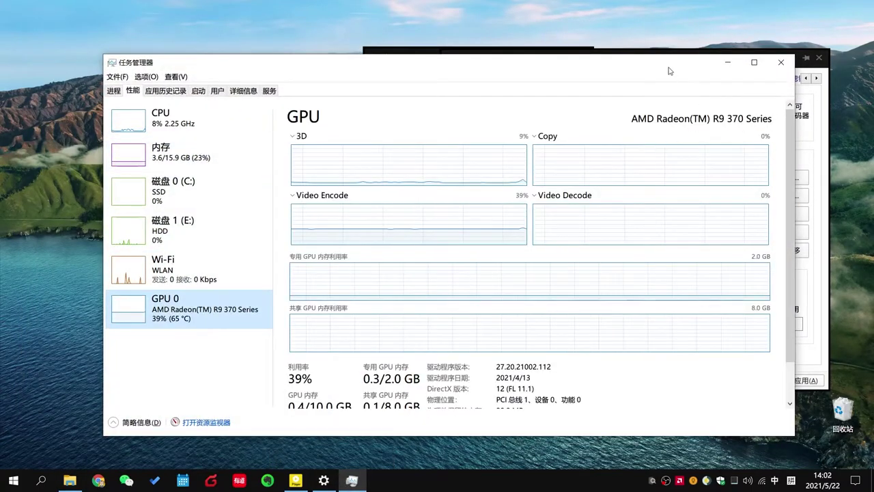
drag(653, 67, 606, 31)
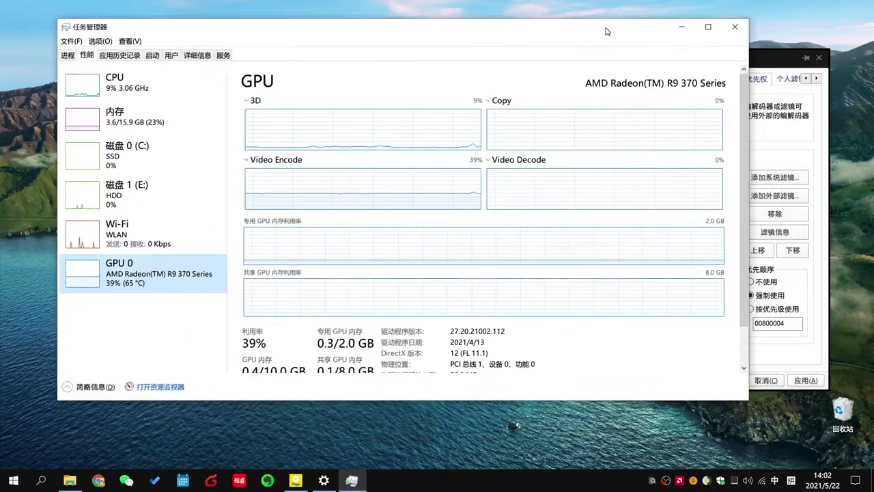
click(749, 404)
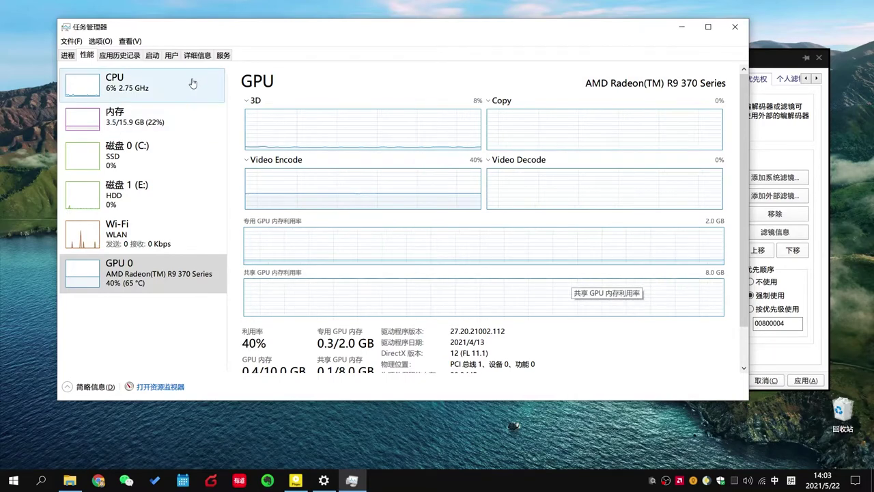
click(161, 84)
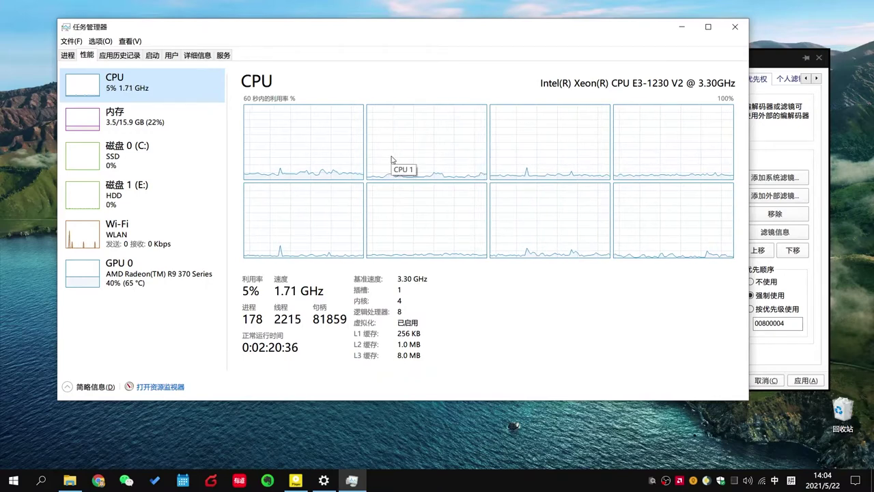
click(140, 270)
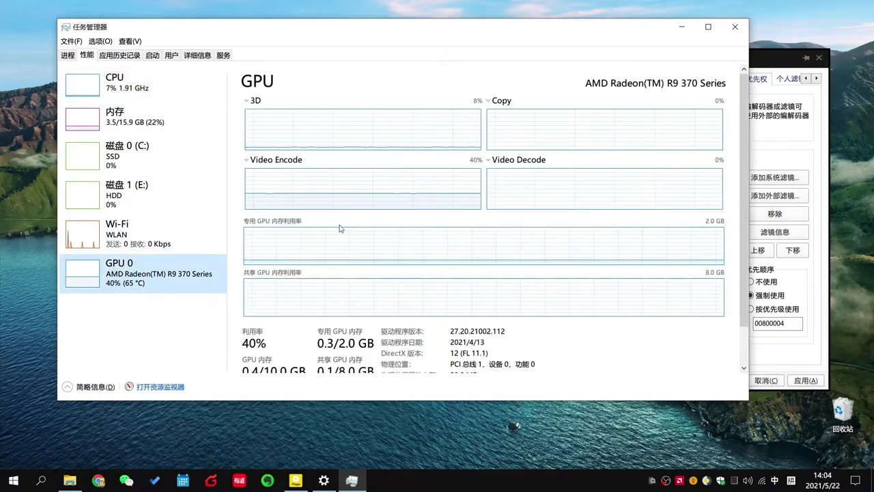
click(682, 27)
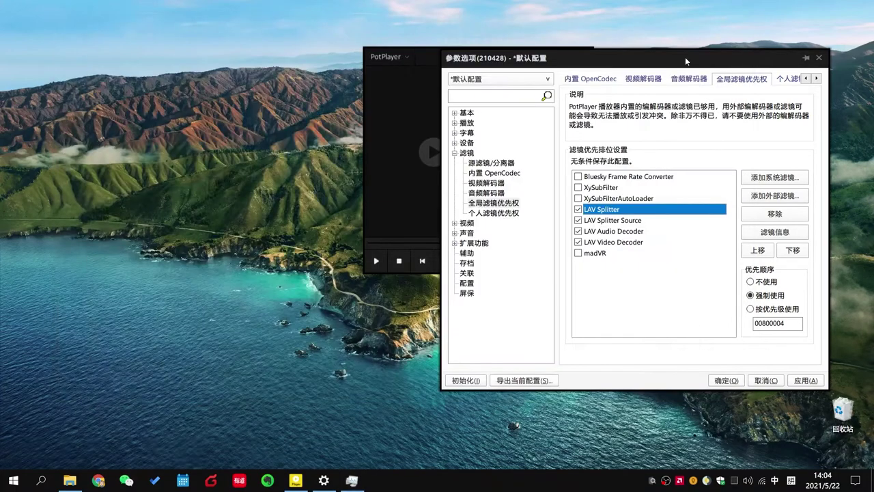
Try to enable Bluesky Frame Rate Converter in PotPlayer's global filter priority list
drag(685, 56, 576, 37)
click(480, 160)
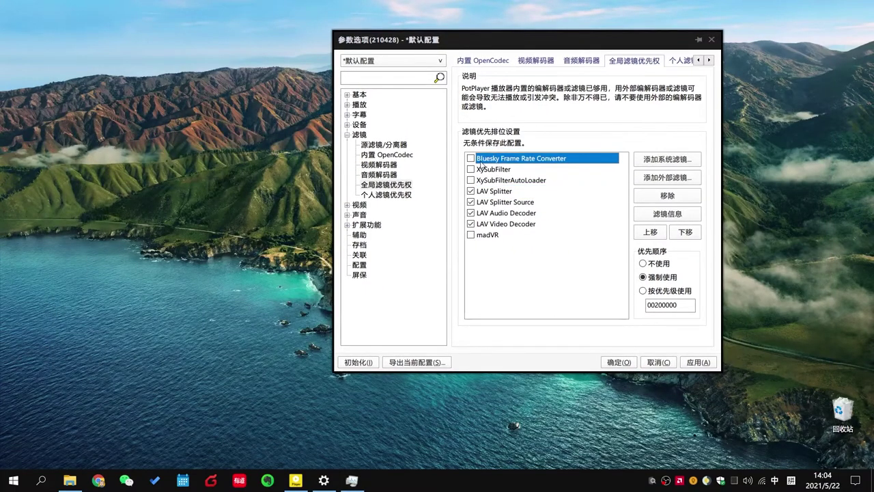
click(471, 159)
Bring up Task Manager again and examine the GPU's 3D engine graph
click(295, 481)
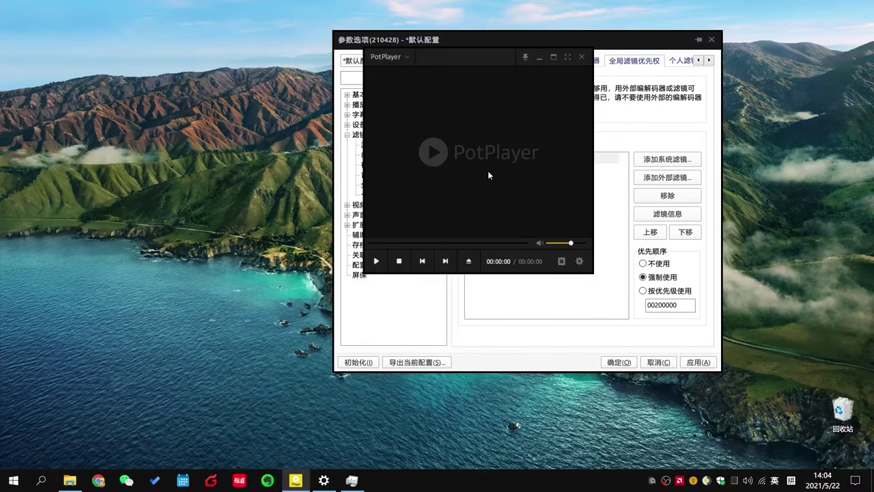
click(351, 481)
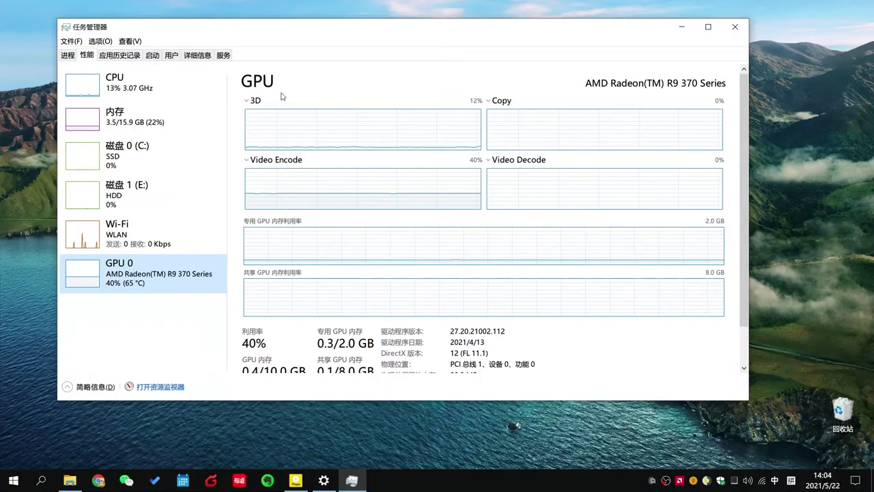
click(298, 134)
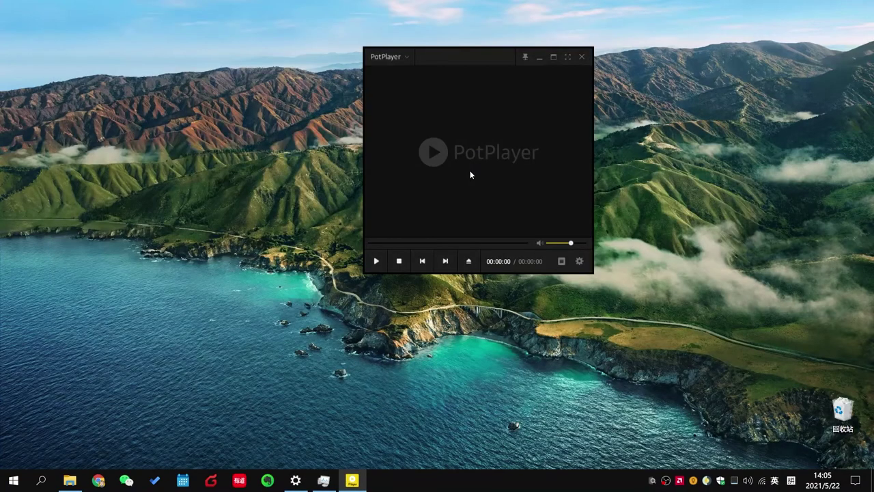
Reopen PotPlayer's preferences, review the LAV filters, enable Bluesky Frame Rate Converter in the global filter priority list and apply the change
key(F5)
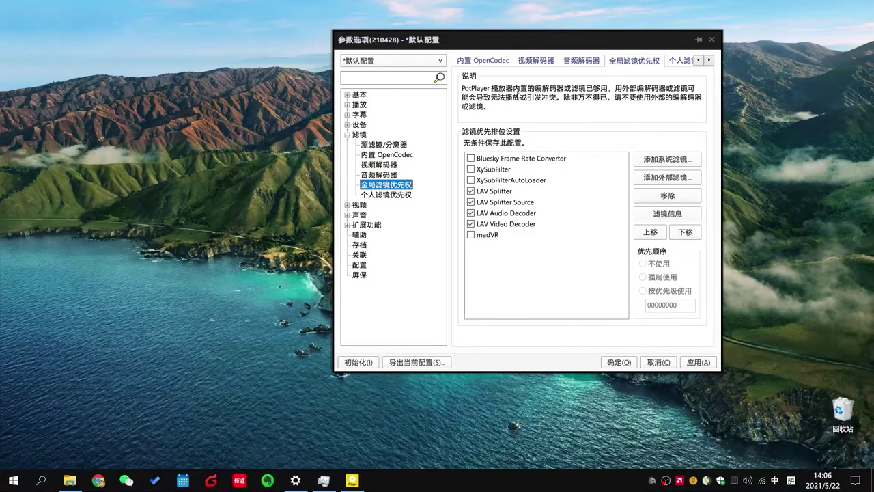
click(489, 192)
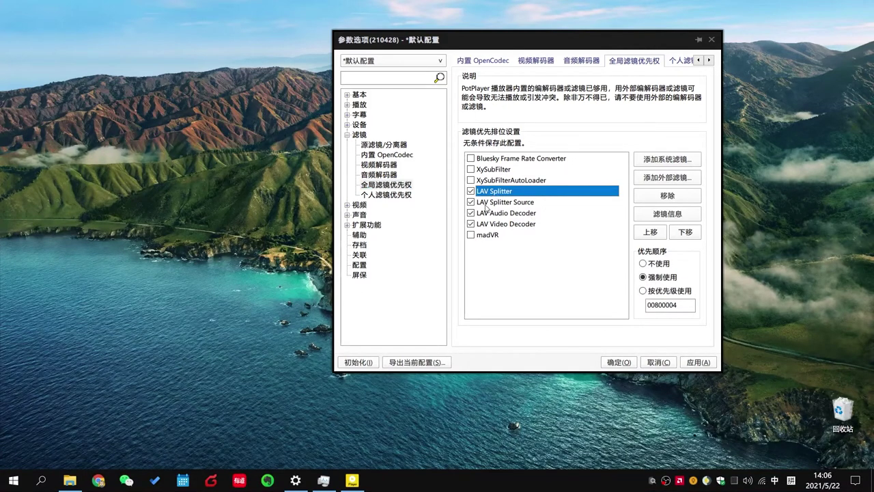
click(499, 226)
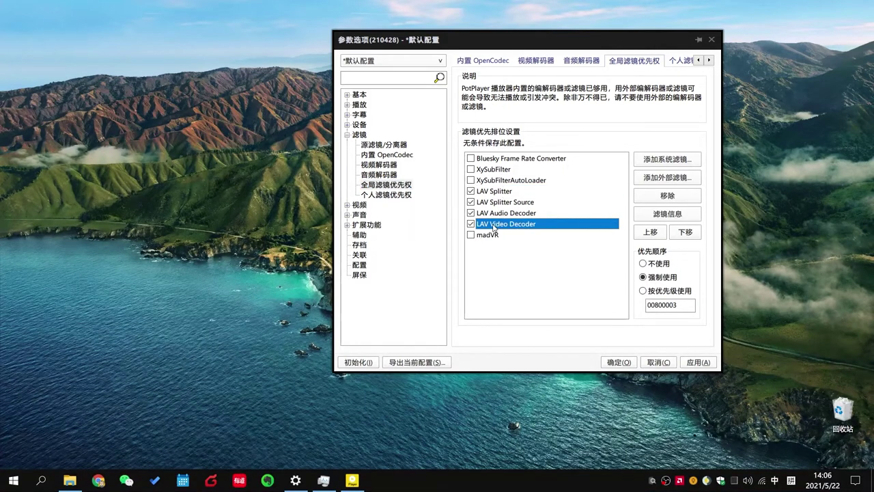
click(493, 159)
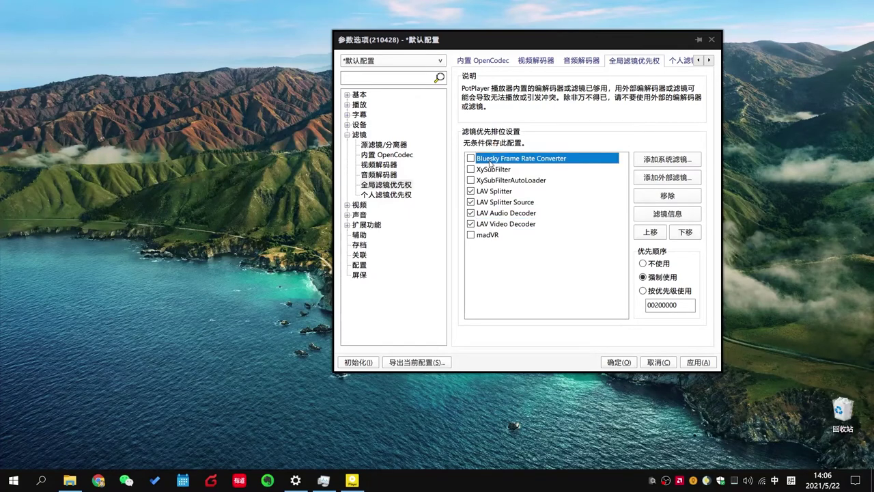
click(470, 158)
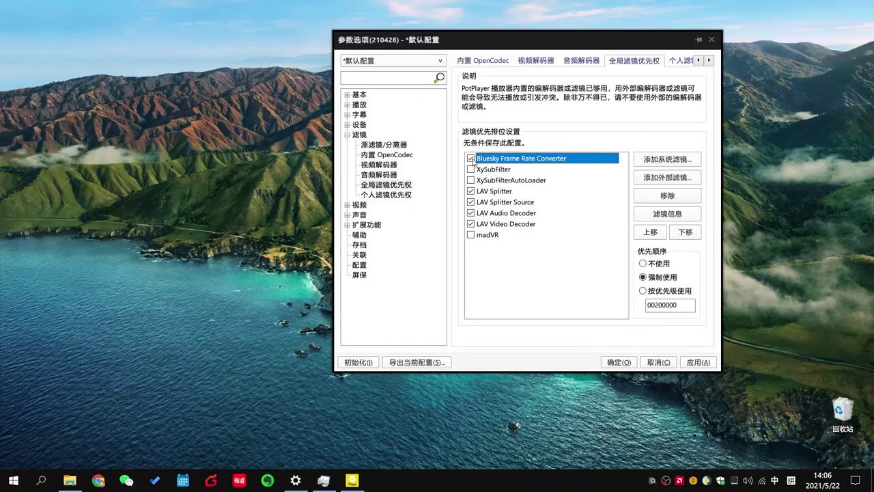
click(696, 363)
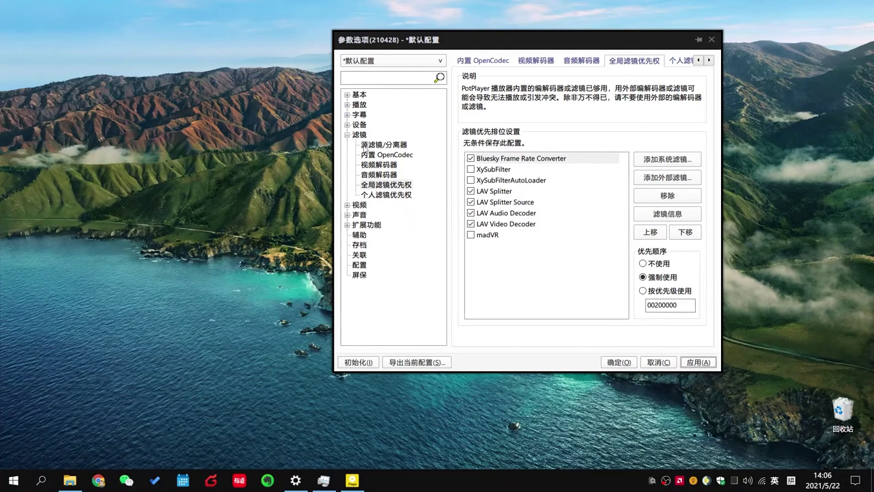
Set the video renderer to the built-in Direct3D 11 renderer (内置 Direct3D 11 视频渲染器) in the video settings
click(359, 205)
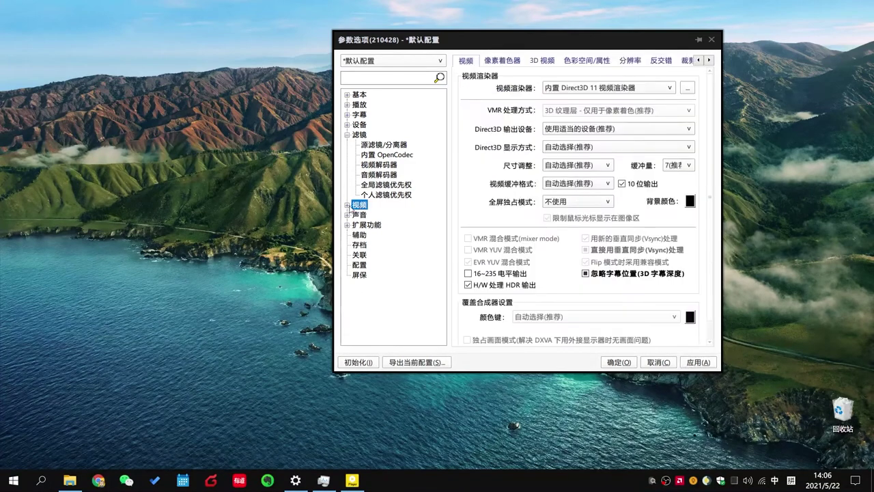
click(608, 89)
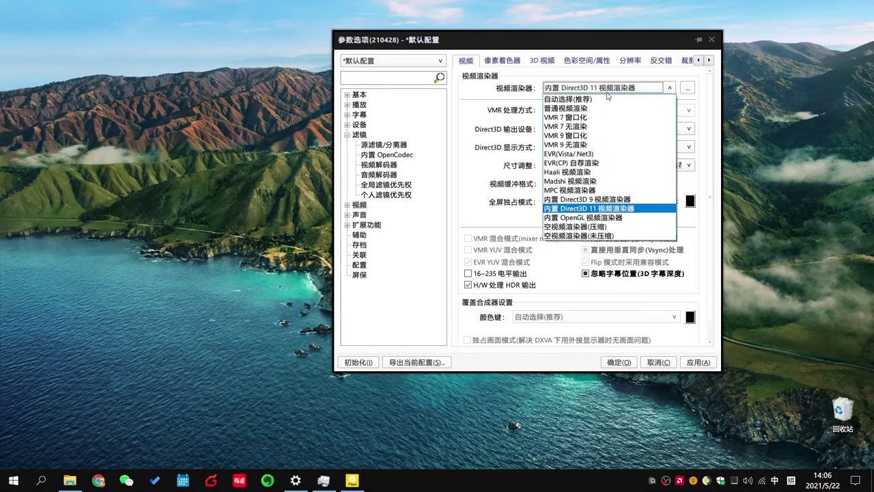
click(616, 210)
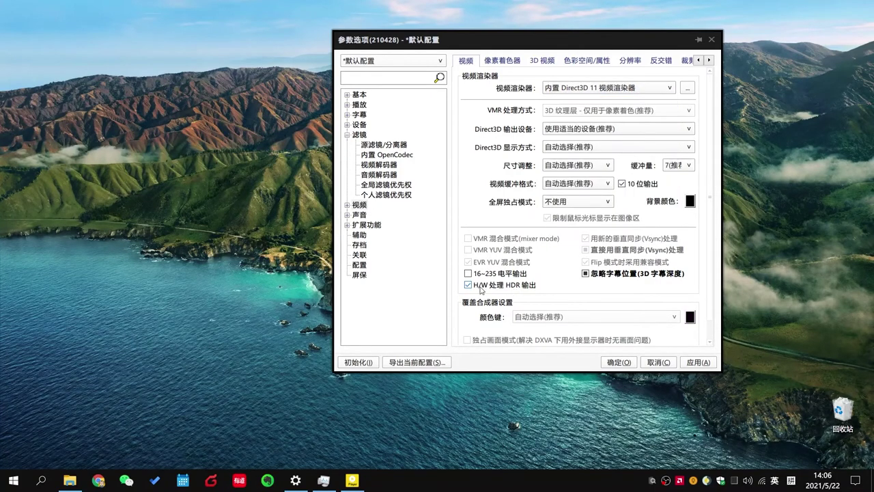